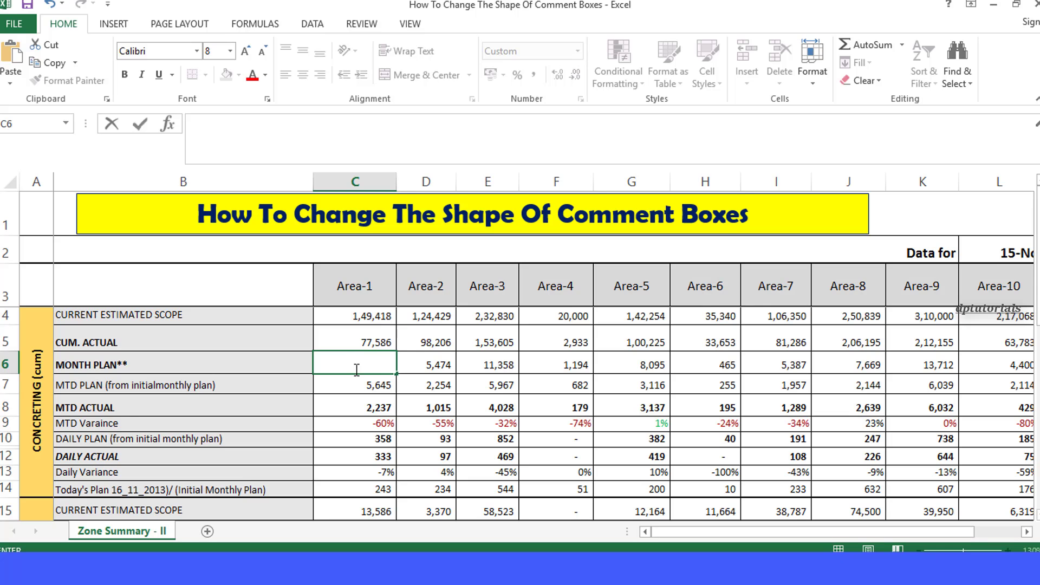
Step: Cancel the C6 edit so it shows 11,221 again, then select the Area-4 month plan cell F6
{"action": "key", "text": "Escape"}
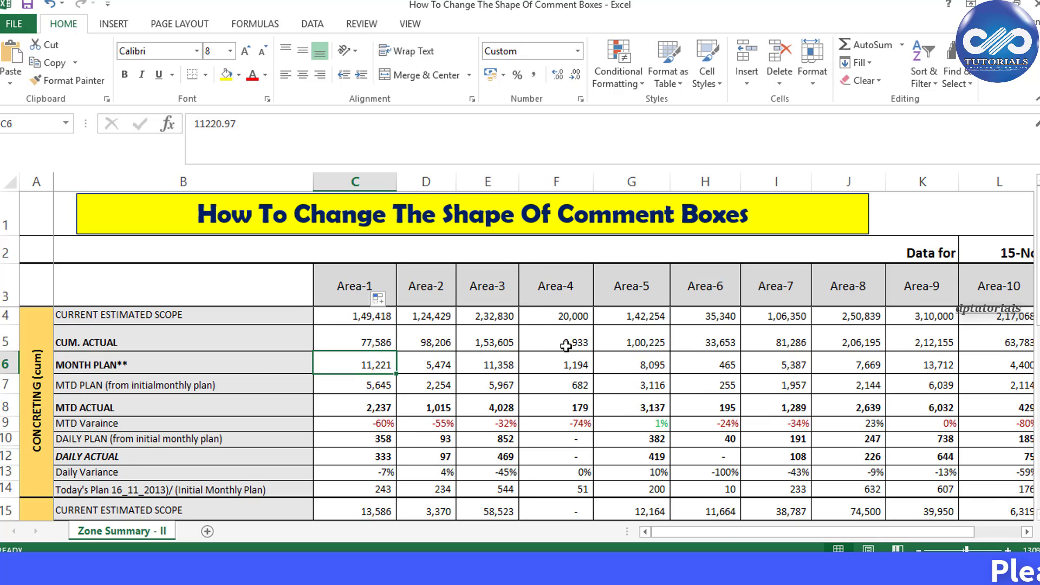
{"action": "left_click", "coordinate": [563, 362]}
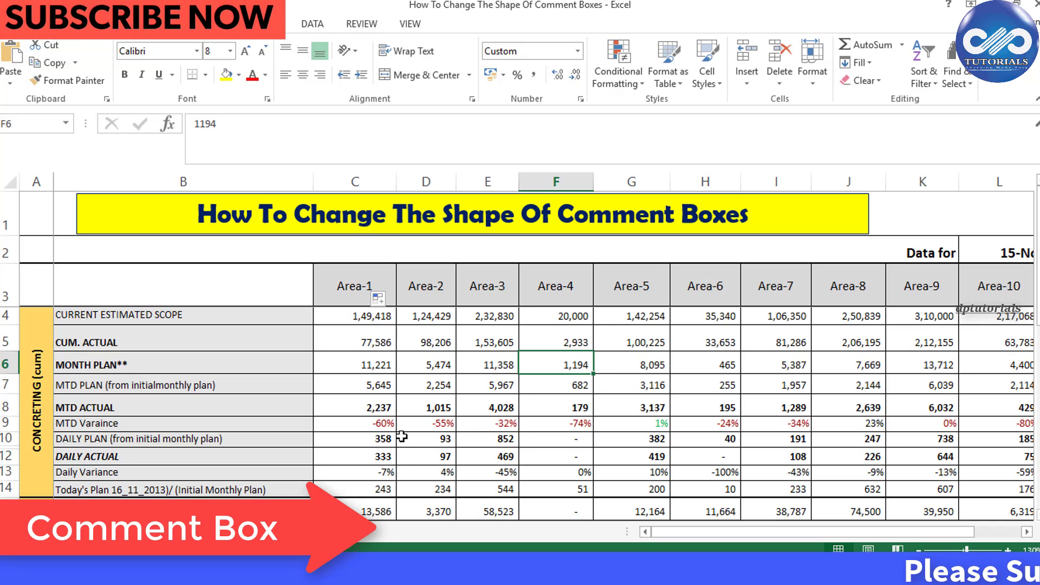
{"action": "left_click_drag", "start_coordinate": [378, 165], "coordinate": [377, 135]}
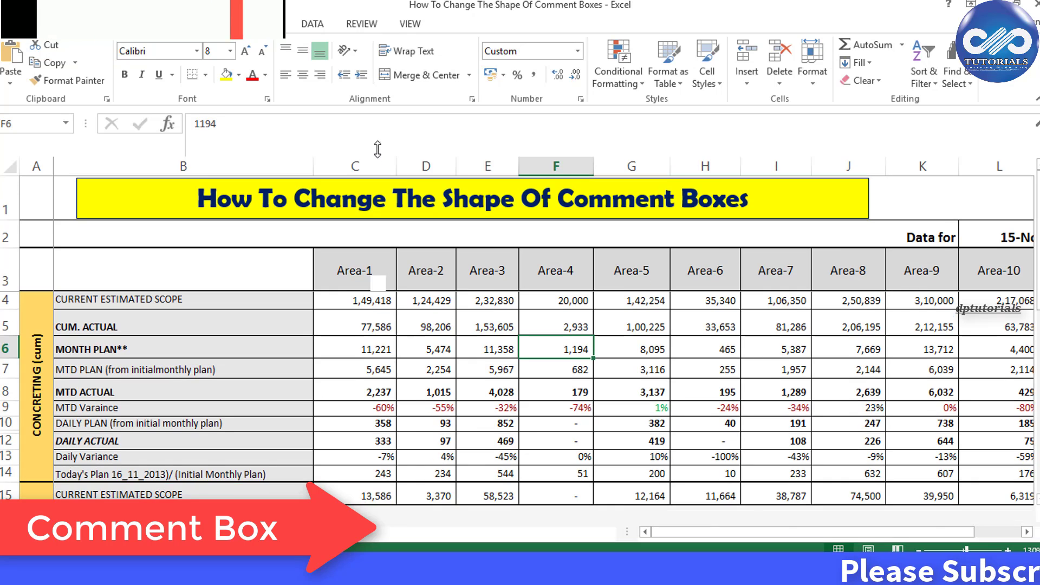
{"action": "key", "text": "Down"}
{"action": "key", "text": "Down"}
{"action": "key", "text": "Down"}
{"action": "key", "text": "Down"}
{"action": "key", "text": "Down"}
{"action": "key", "text": "Down"}
{"action": "left_click", "coordinate": [562, 329]}
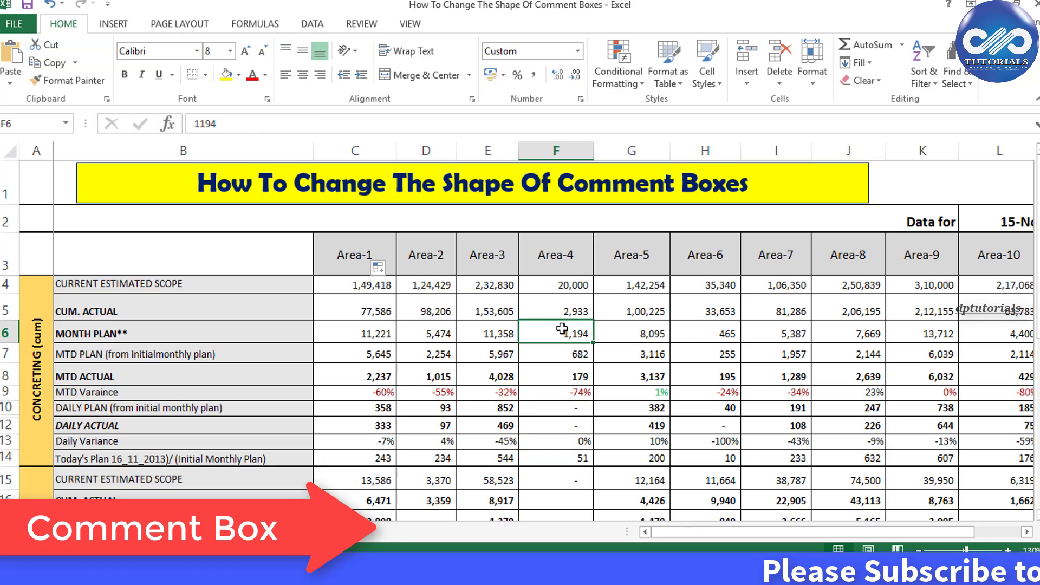
Step: Insert a comment on F6 (1,194) reading 'To Check the correctness of the data'
{"action": "right_click", "coordinate": [561, 328]}
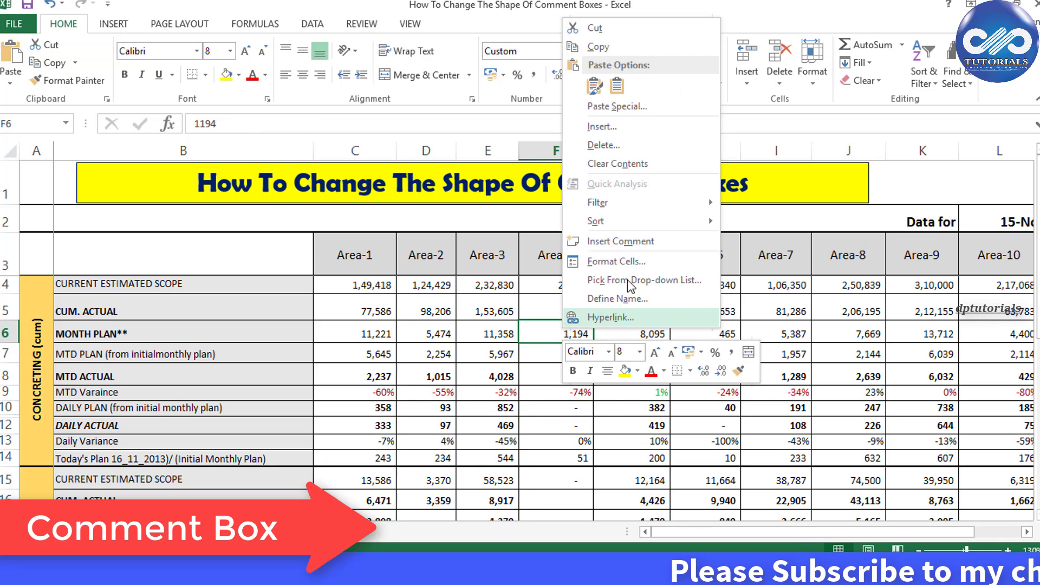
{"action": "left_click", "coordinate": [670, 245]}
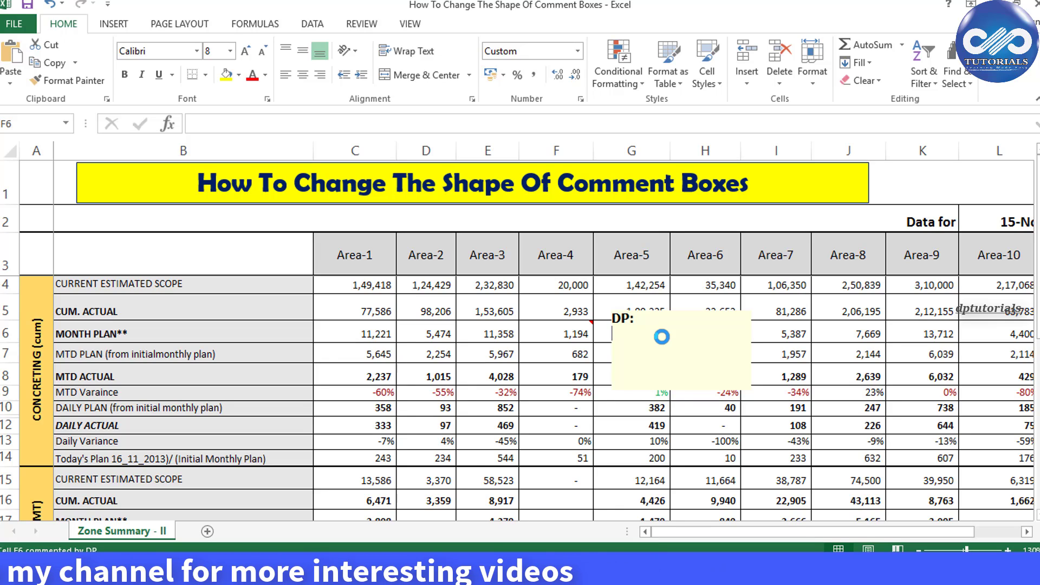
{"action": "type", "text": "To Check the correctness"}
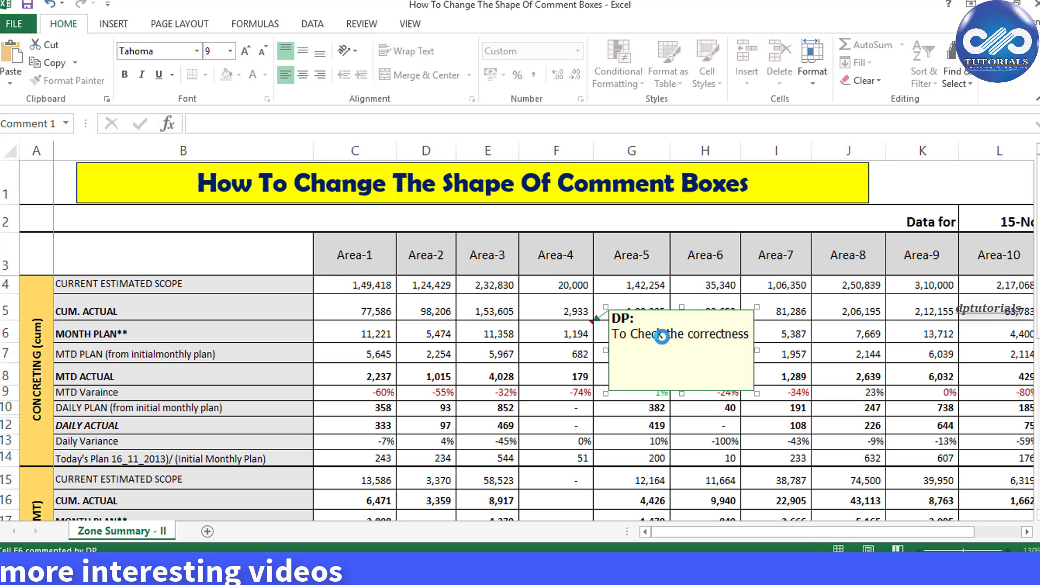
{"action": "type", "text": " of the data"}
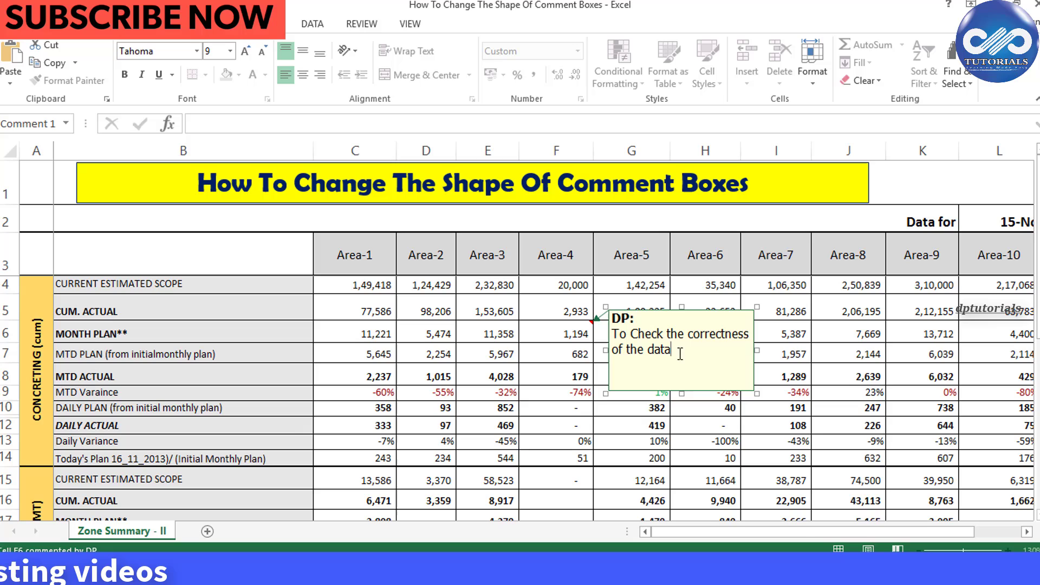
{"action": "left_click", "coordinate": [547, 424]}
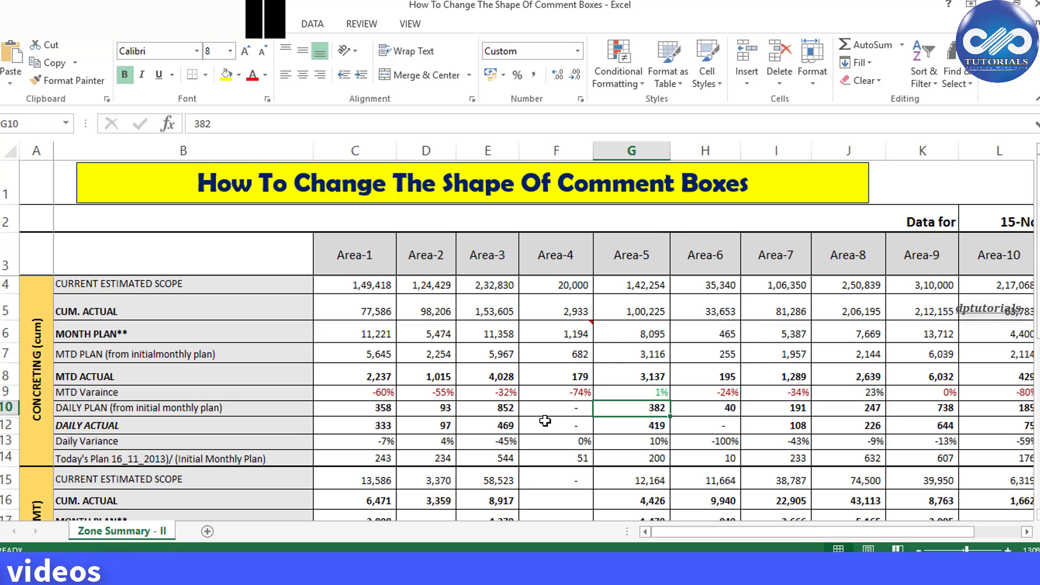
{"action": "mouse_move", "coordinate": [579, 331]}
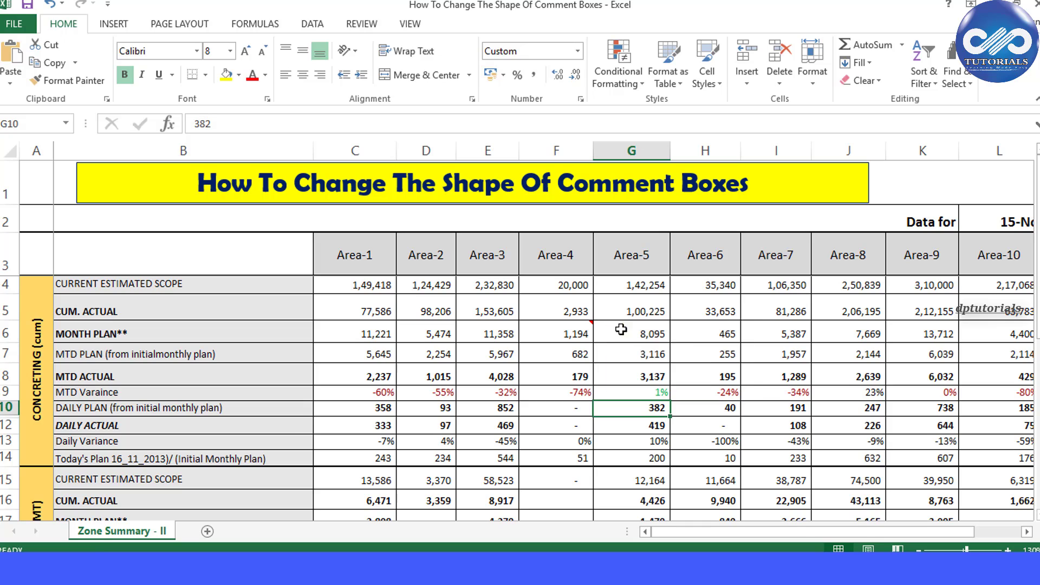
Step: Reopen F6's comment and resize its box to be wider and shorter
{"action": "right_click", "coordinate": [581, 329]}
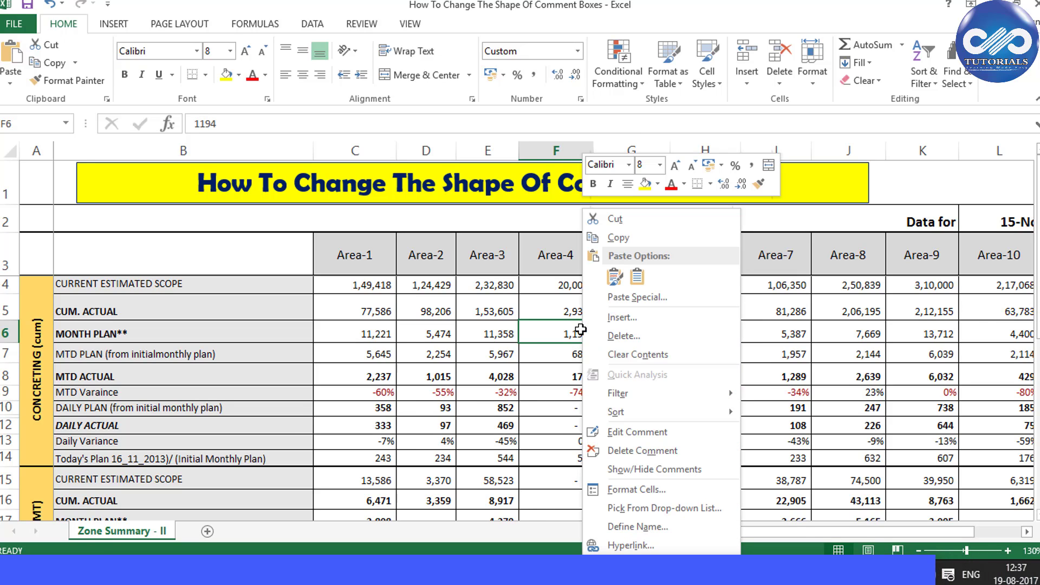
{"action": "left_click", "coordinate": [642, 433]}
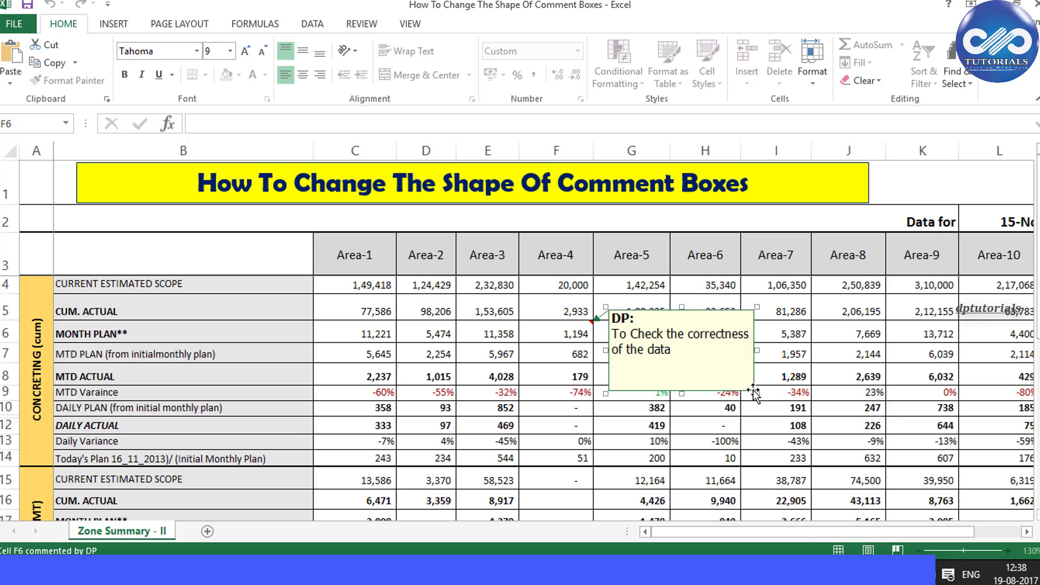
{"action": "left_click_drag", "start_coordinate": [752, 389], "coordinate": [753, 389]}
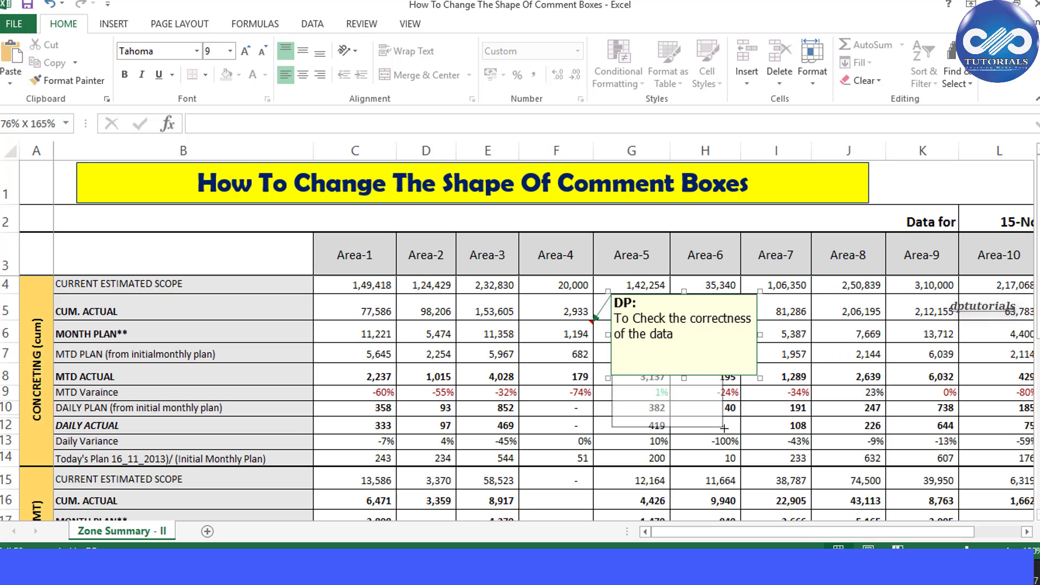
{"action": "left_click_drag", "start_coordinate": [750, 349], "coordinate": [780, 348]}
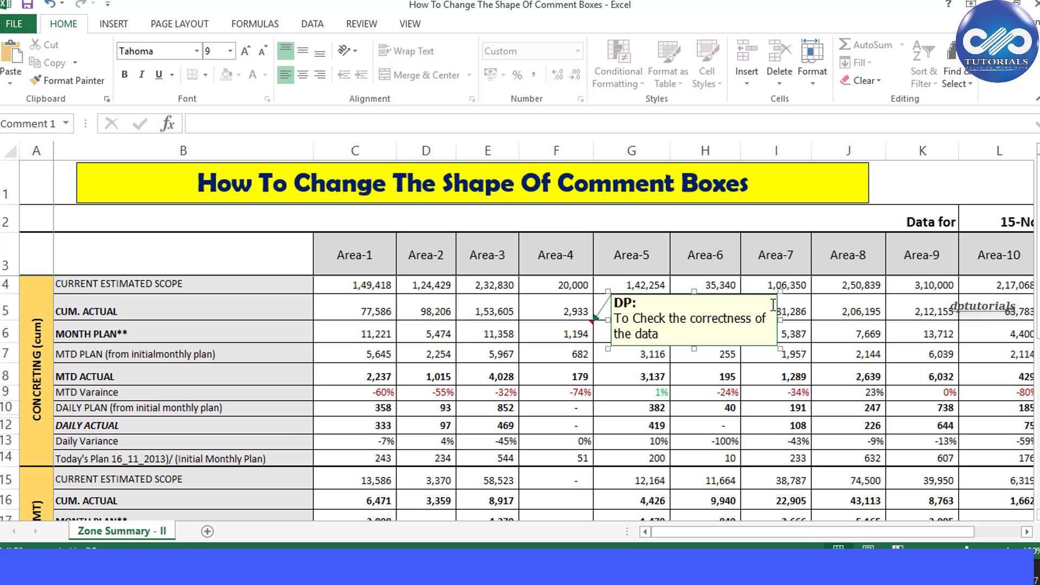
{"action": "left_click", "coordinate": [596, 388]}
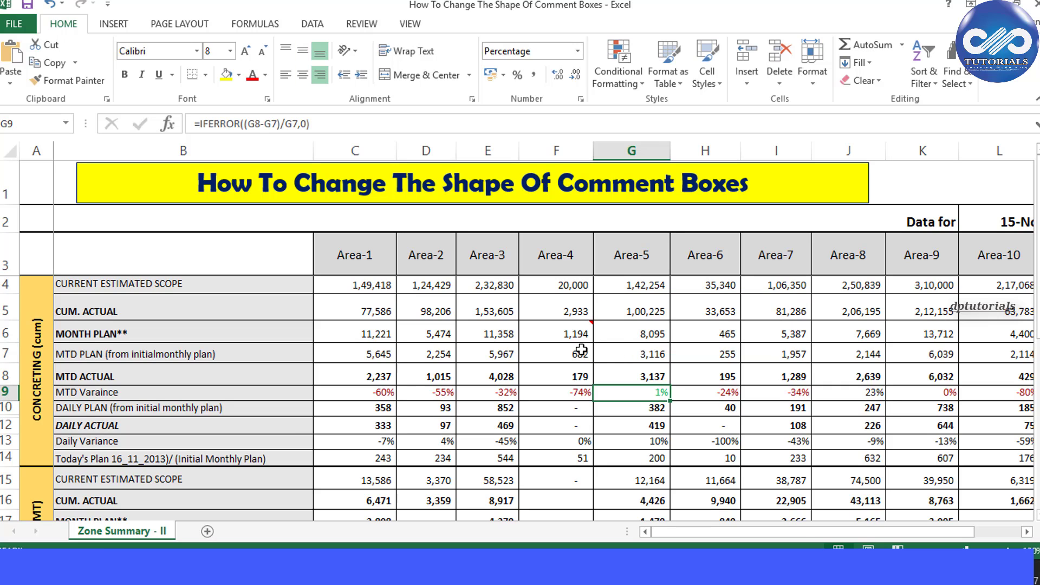
Step: Open the Customize Quick Access Toolbar settings
{"action": "left_click", "coordinate": [579, 336]}
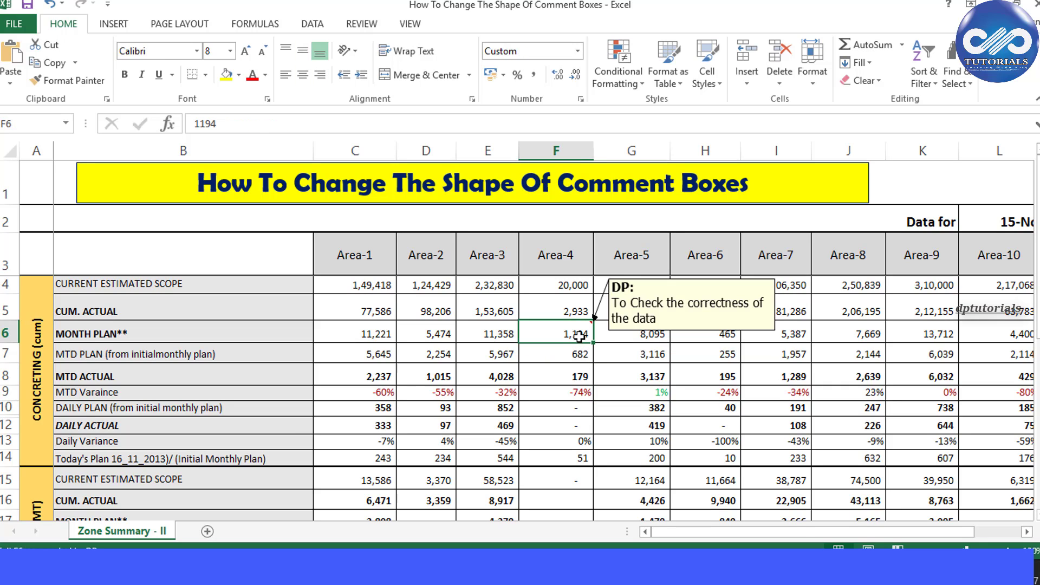
{"action": "right_click", "coordinate": [996, 86]}
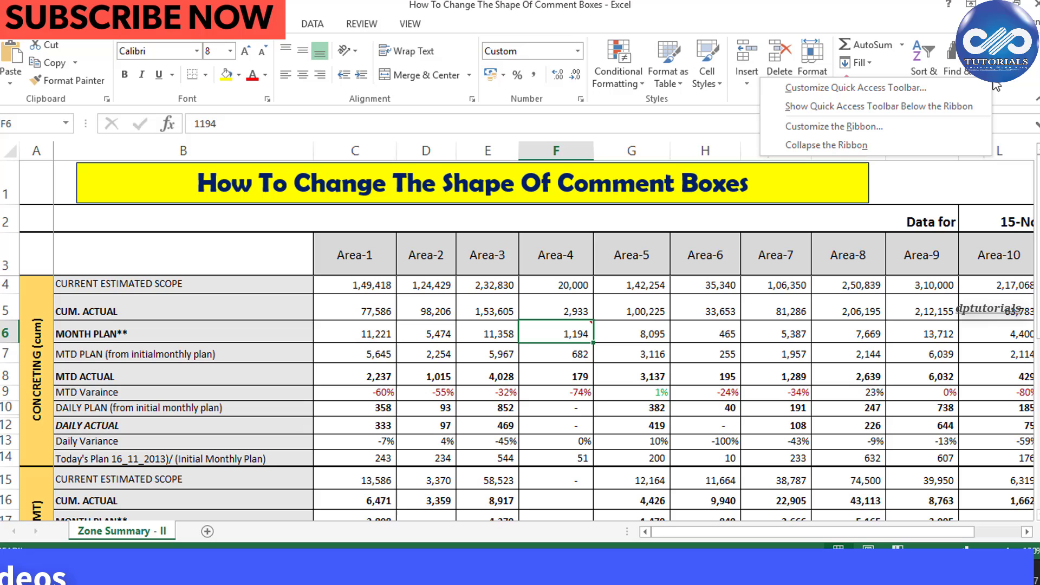
{"action": "left_click", "coordinate": [941, 90]}
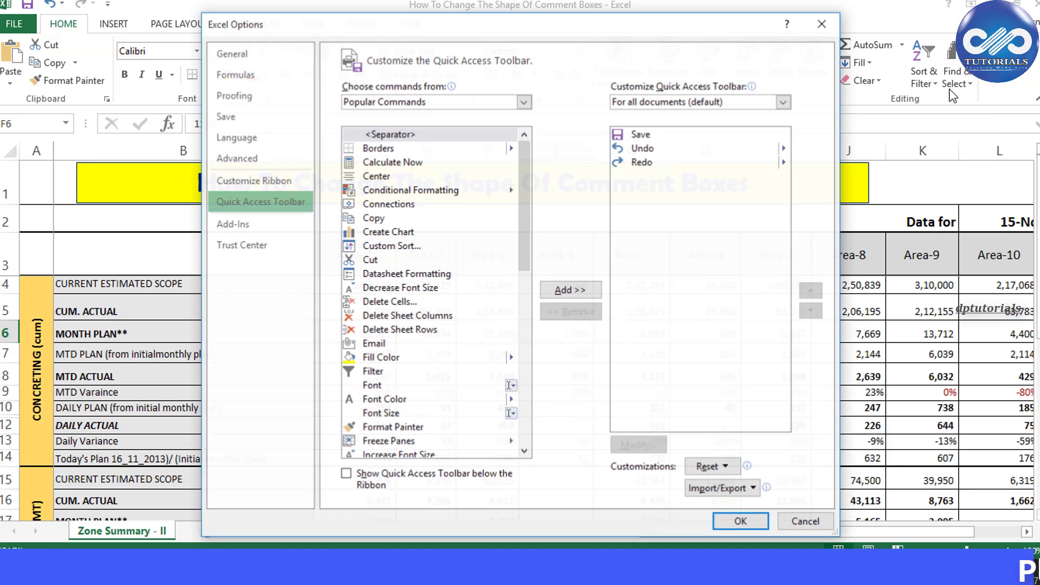
Step: Add Change Shape from All Commands to the Quick Access Toolbar and confirm with OK
{"action": "left_click", "coordinate": [480, 105]}
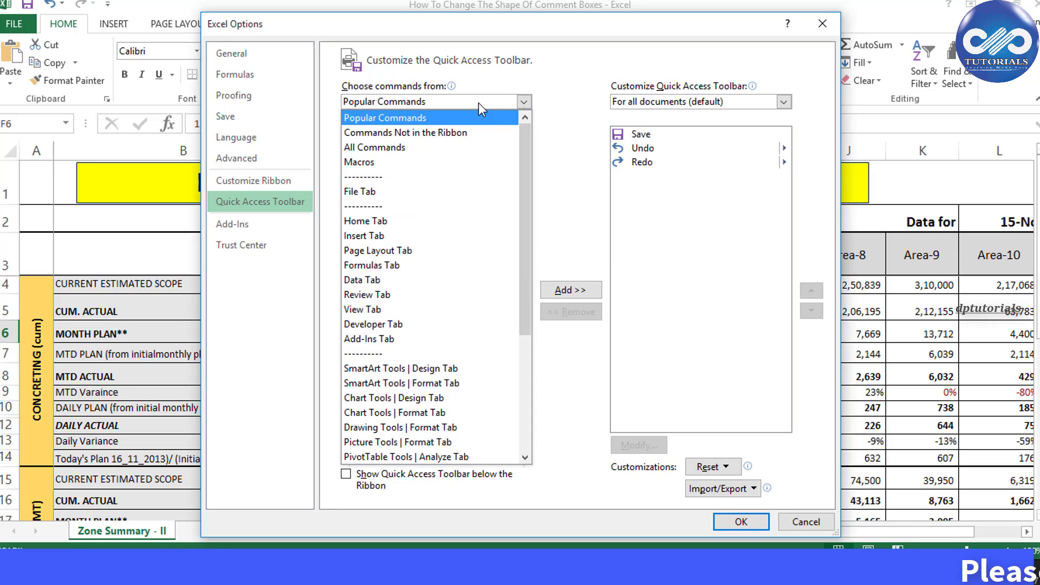
{"action": "left_click", "coordinate": [470, 148]}
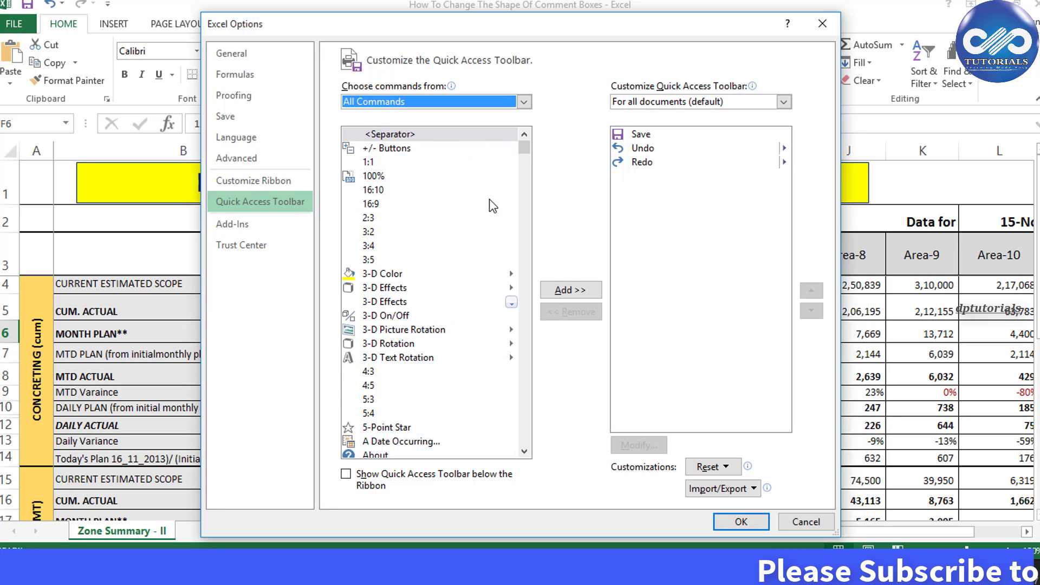
{"action": "scroll", "coordinate": [503, 200], "scroll_direction": "down", "scroll_amount": 7}
{"action": "scroll", "coordinate": [500, 197], "scroll_direction": "down", "scroll_amount": 3}
{"action": "left_click_drag", "start_coordinate": [524, 156], "coordinate": [526, 180]}
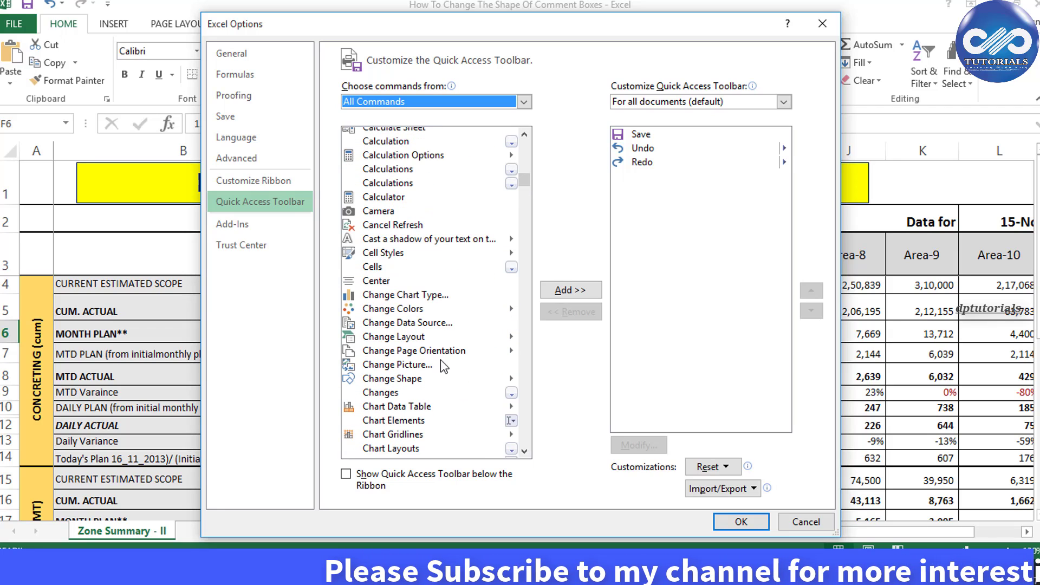
{"action": "left_click", "coordinate": [421, 378]}
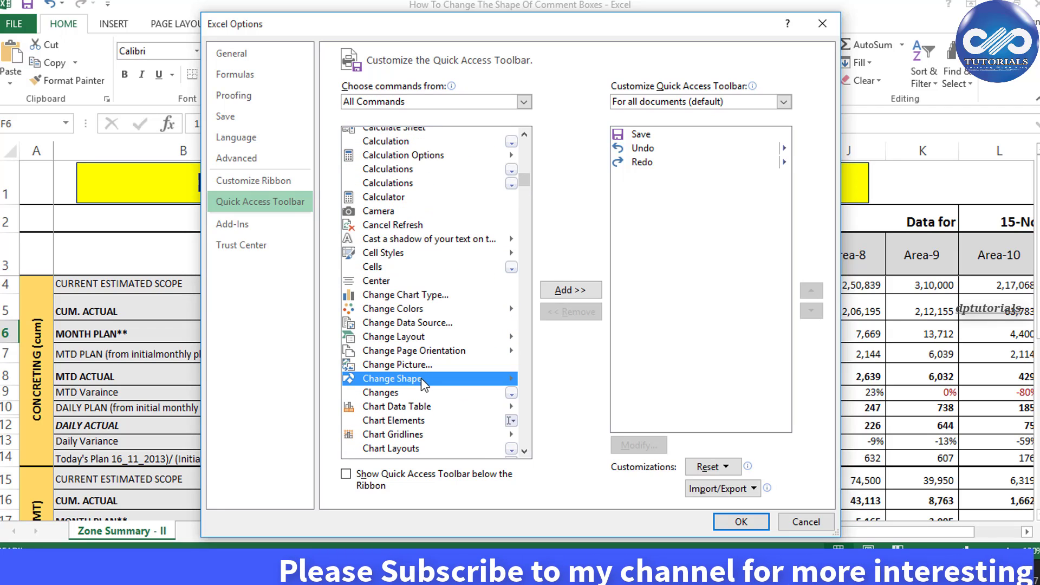
{"action": "left_click", "coordinate": [573, 291]}
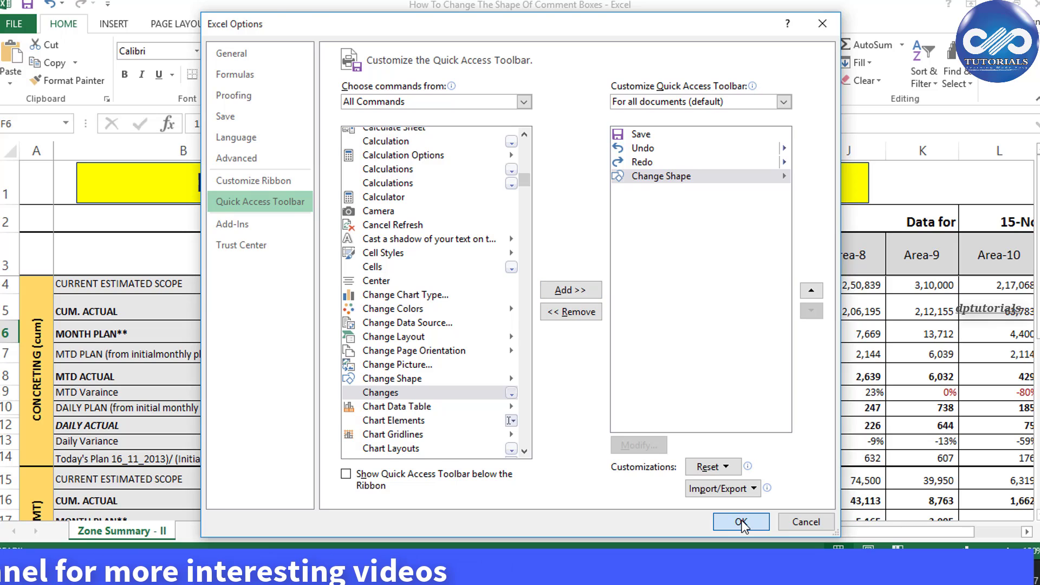
{"action": "left_click", "coordinate": [741, 523]}
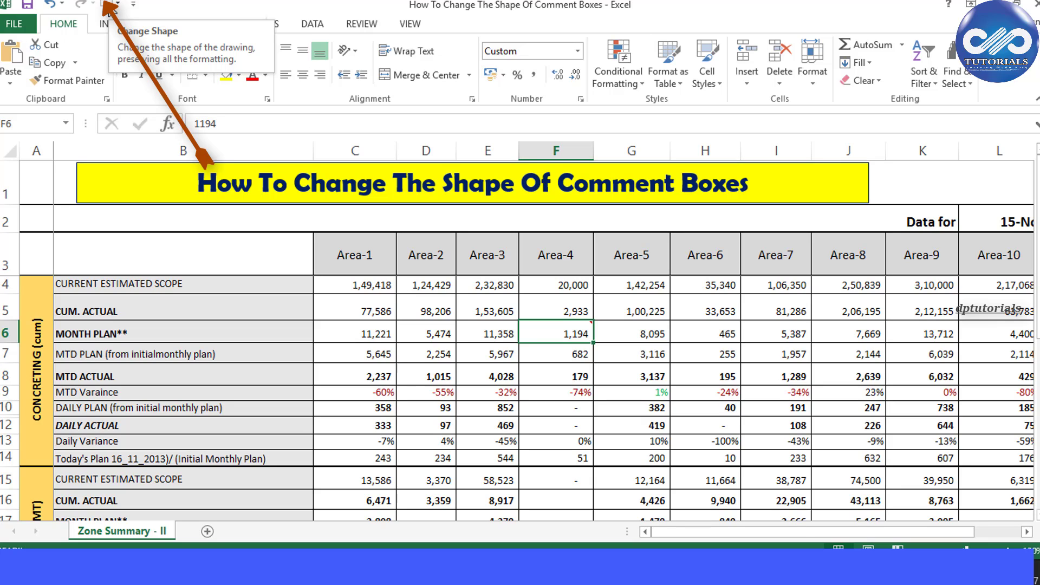
Step: Select cell F6 and reopen its 'To Check the correctness of the data' comment for editing
{"action": "left_click", "coordinate": [563, 425]}
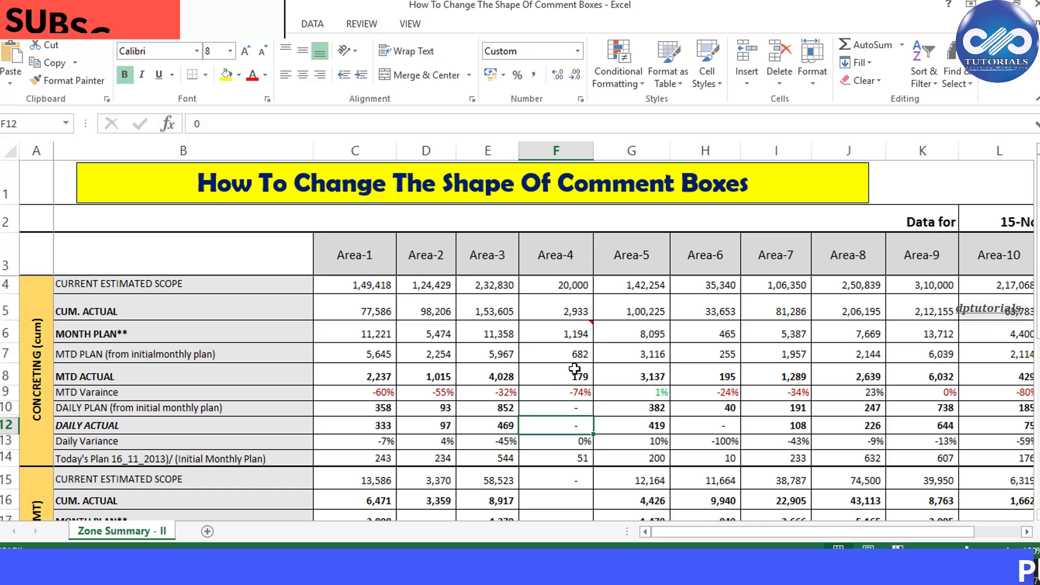
{"action": "left_click", "coordinate": [579, 336]}
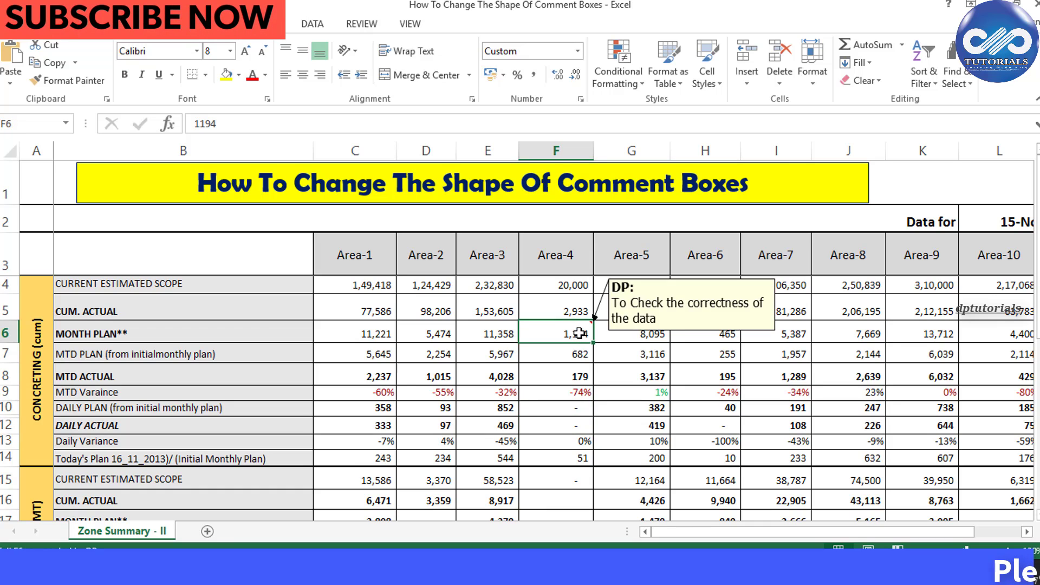
{"action": "right_click", "coordinate": [579, 333]}
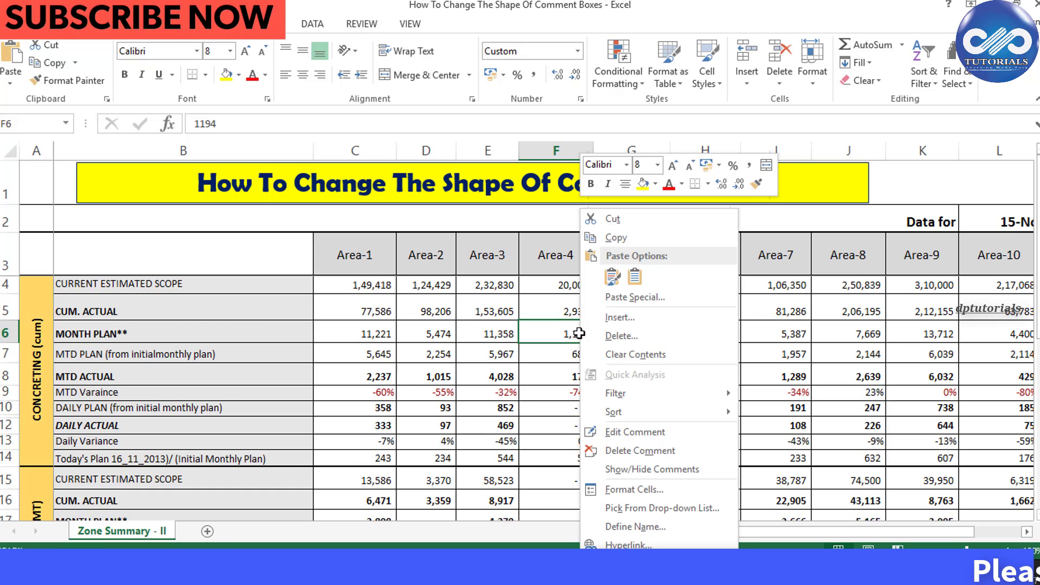
{"action": "left_click", "coordinate": [626, 436]}
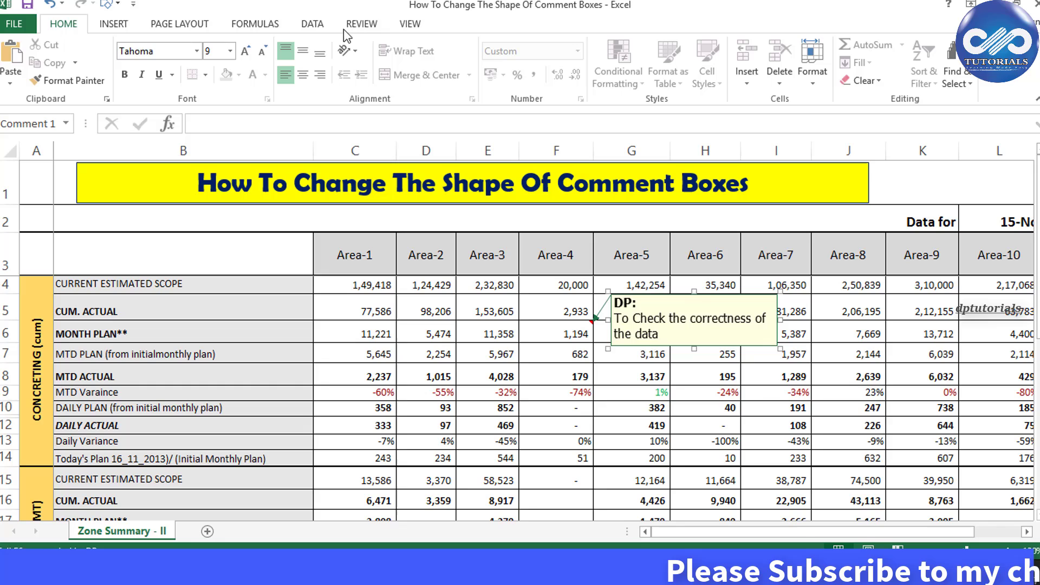
Step: Use the Quick Access Change Shape button to make F6's comment an Explosion 2 starburst
{"action": "left_click", "coordinate": [118, 6]}
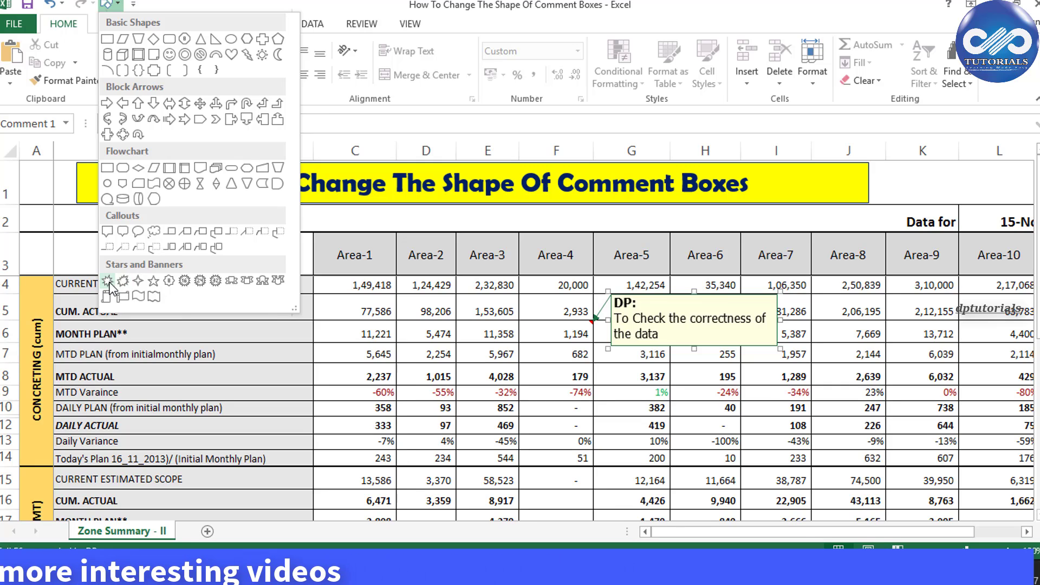
{"action": "left_click", "coordinate": [123, 281]}
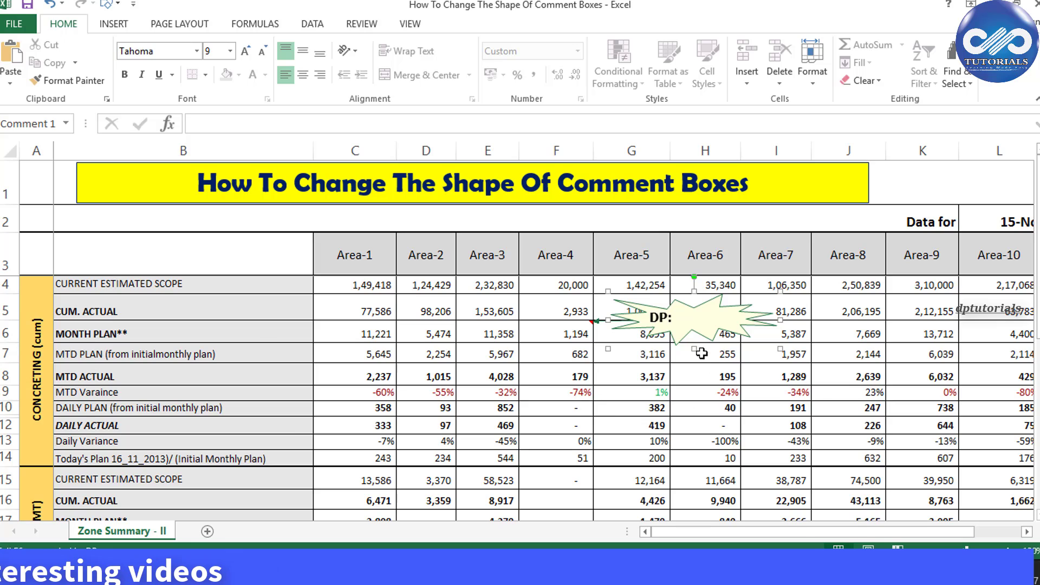
Step: Make the starburst comment taller and wider, nudging it up-left so all its text fits
{"action": "left_click_drag", "start_coordinate": [693, 355], "coordinate": [695, 406]}
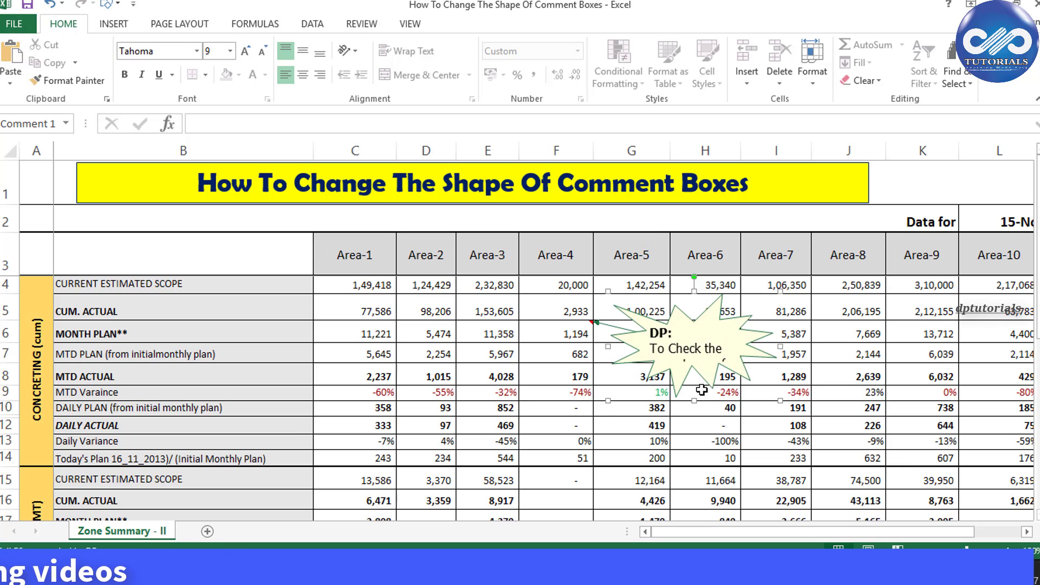
{"action": "left_click", "coordinate": [692, 352]}
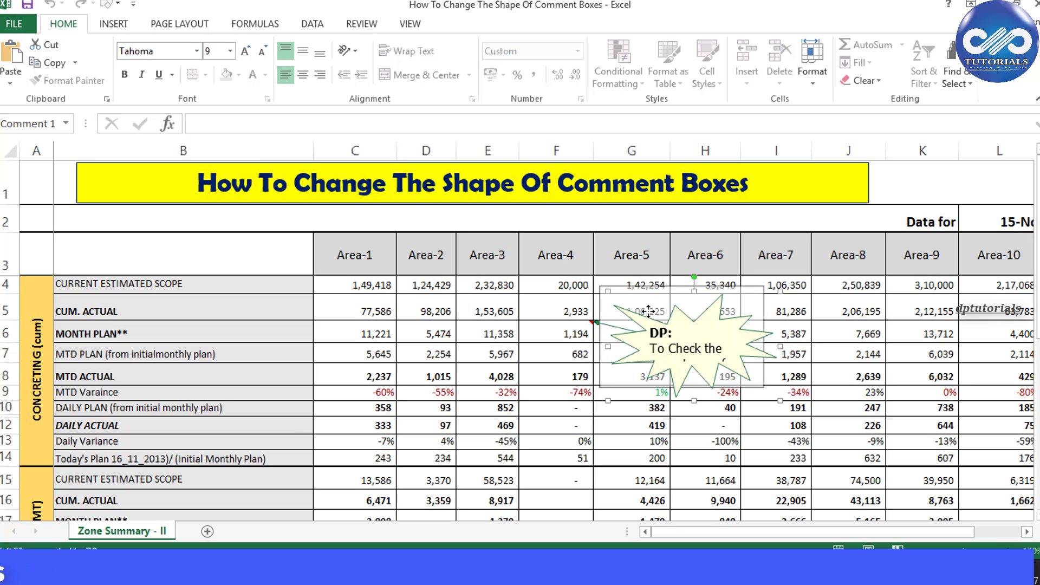
{"action": "left_click_drag", "start_coordinate": [655, 318], "coordinate": [642, 308]}
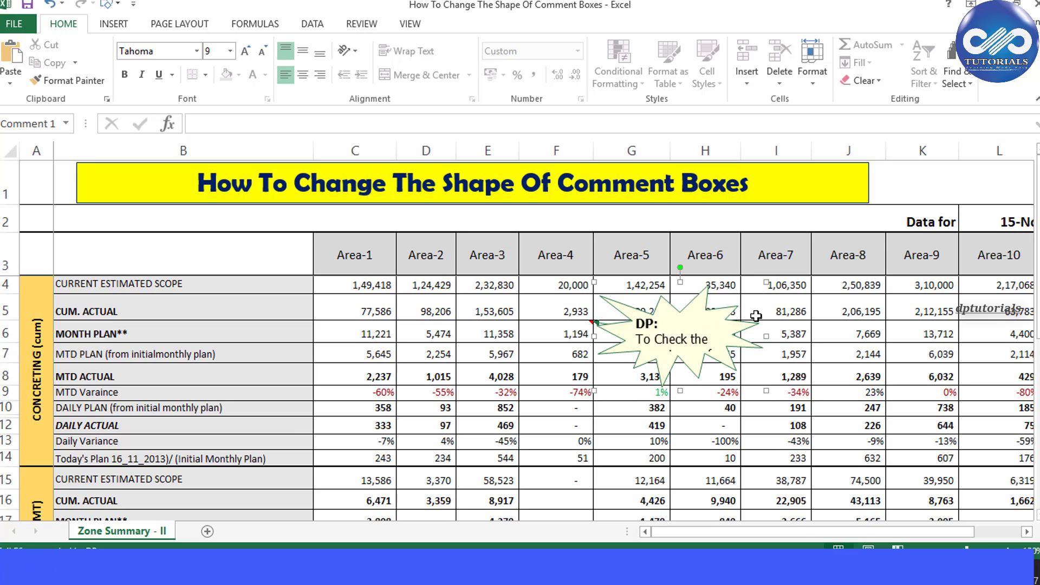
{"action": "left_click_drag", "start_coordinate": [766, 336], "coordinate": [883, 336]}
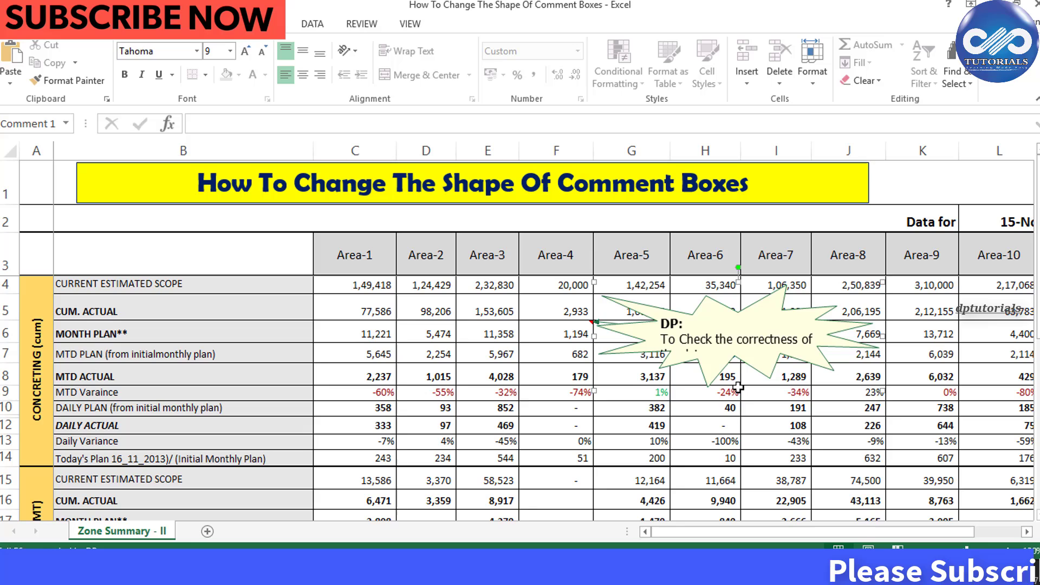
{"action": "left_click_drag", "start_coordinate": [738, 390], "coordinate": [738, 414]}
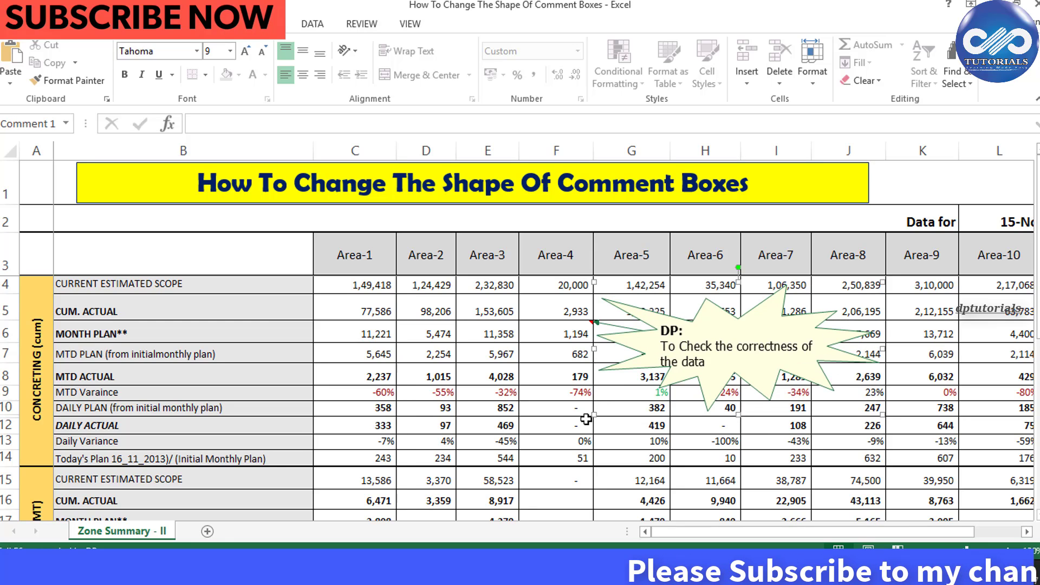
{"action": "left_click", "coordinate": [580, 330]}
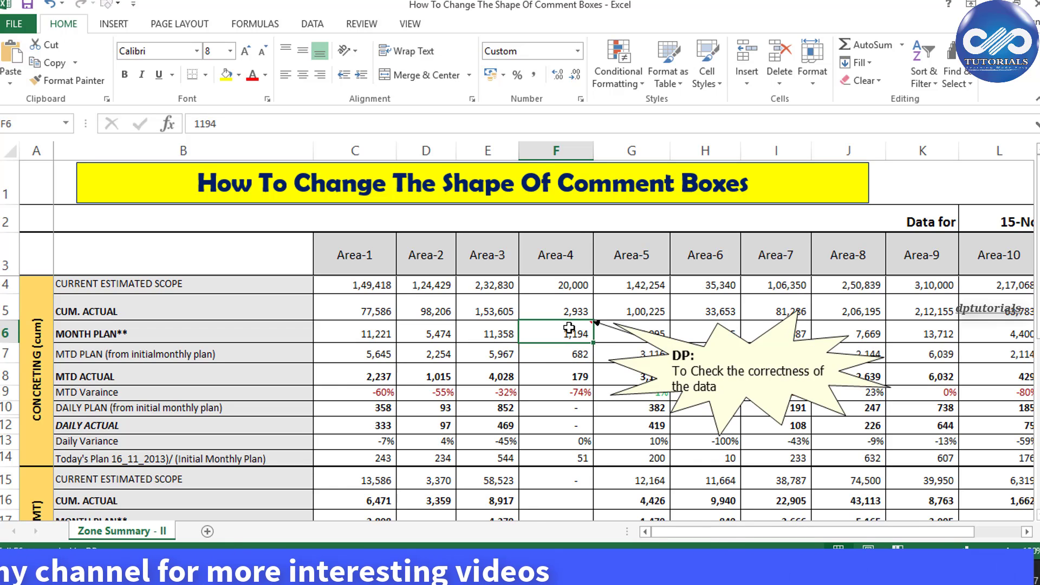
{"action": "right_click", "coordinate": [581, 331]}
{"action": "left_click", "coordinate": [625, 432]}
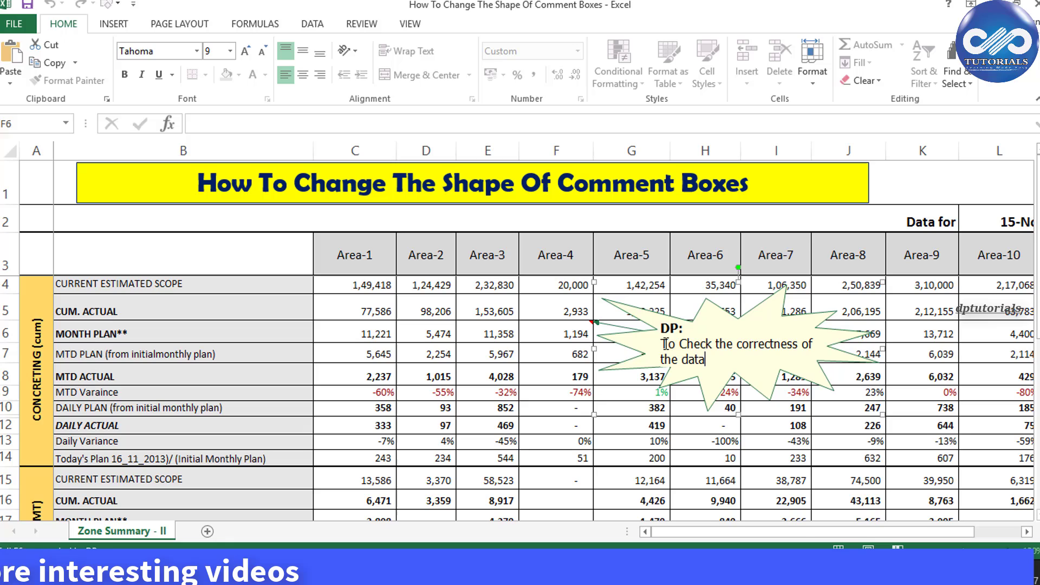
{"action": "left_click", "coordinate": [649, 340]}
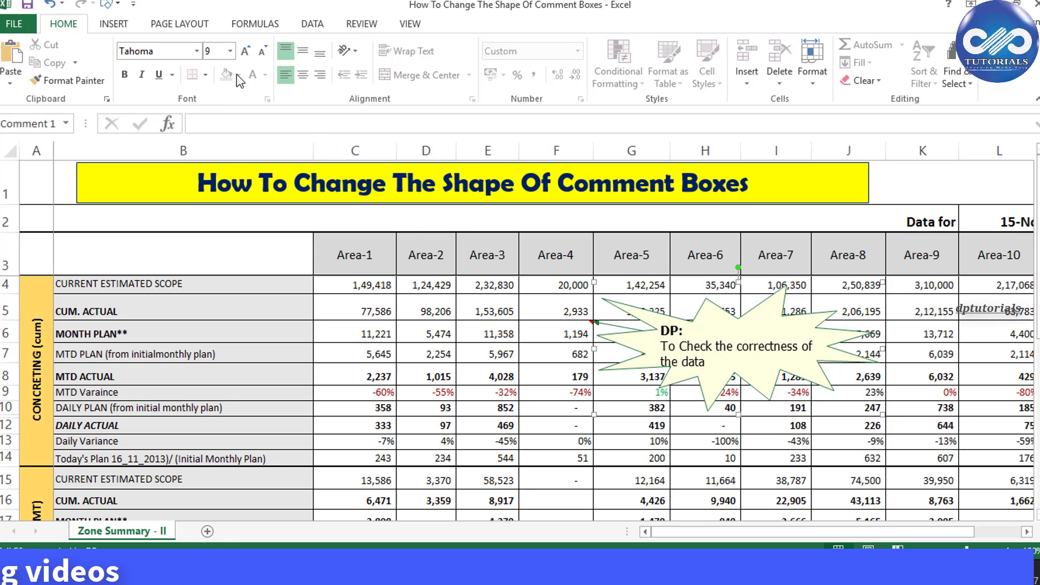
{"action": "left_click", "coordinate": [553, 382]}
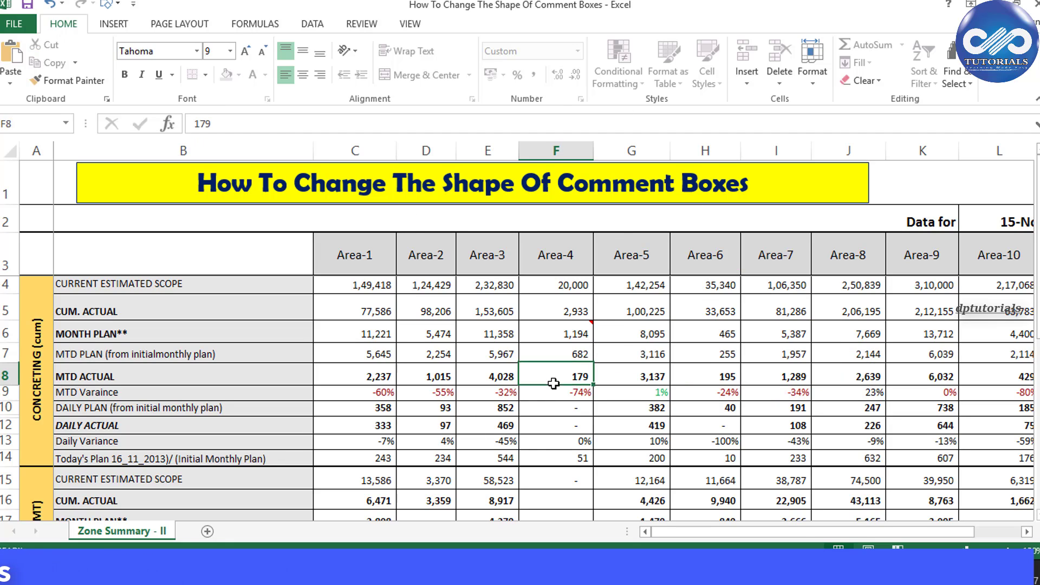